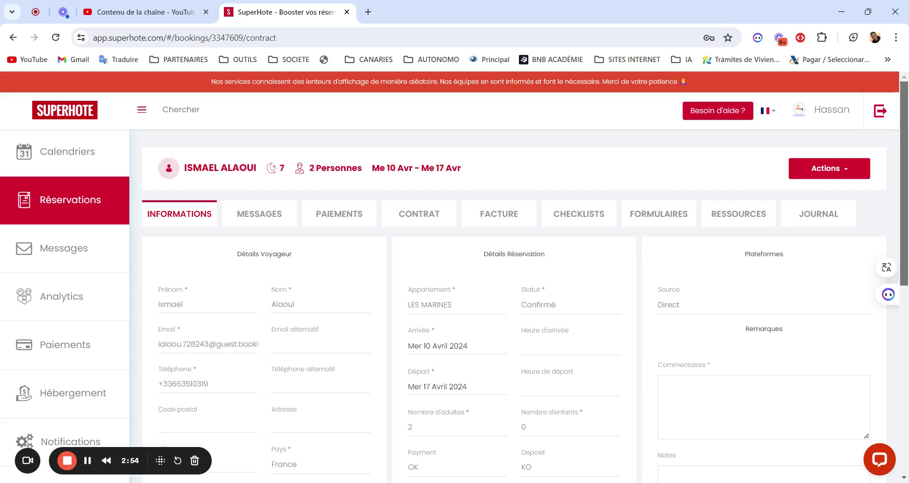
Scroll through the LES MARINES reservation details for the 10–17 April 2024 stay.
scroll(904, 227, "down", 2)
scroll(904, 223, "up", 2)
Open the 'Contrat de Location Courte Durée' signing page and draw a signature at its bottom.
left_click(419, 215)
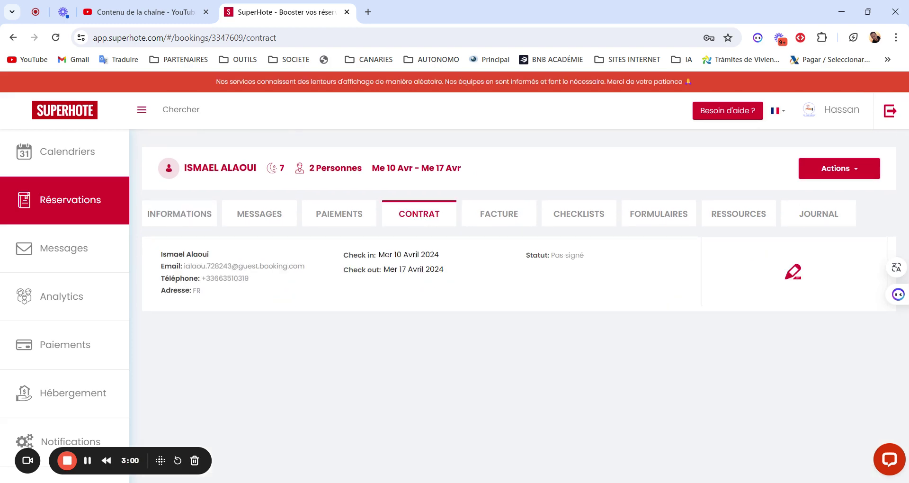
left_click(793, 273)
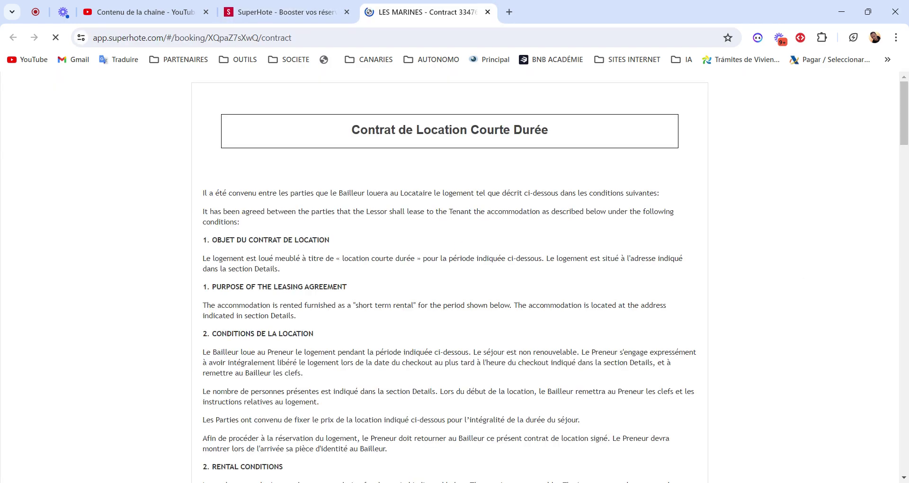
scroll(450, 277, "down", 9)
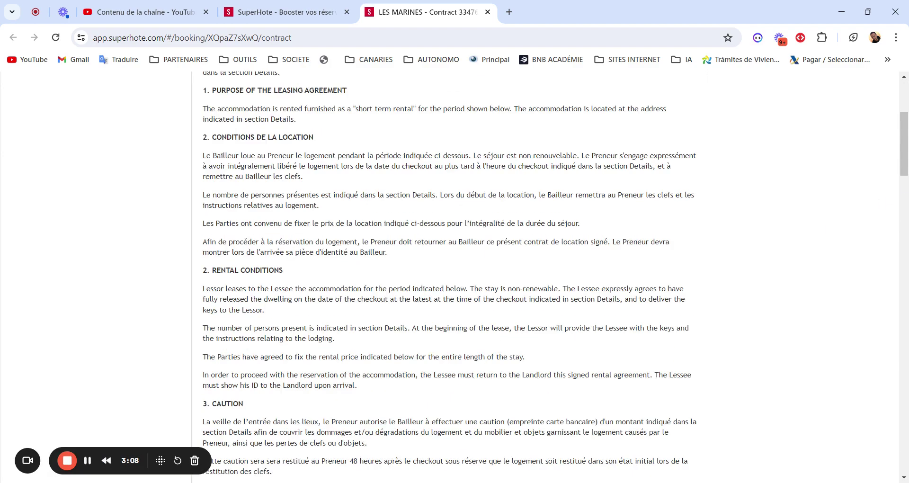
scroll(906, 305, "down", 12)
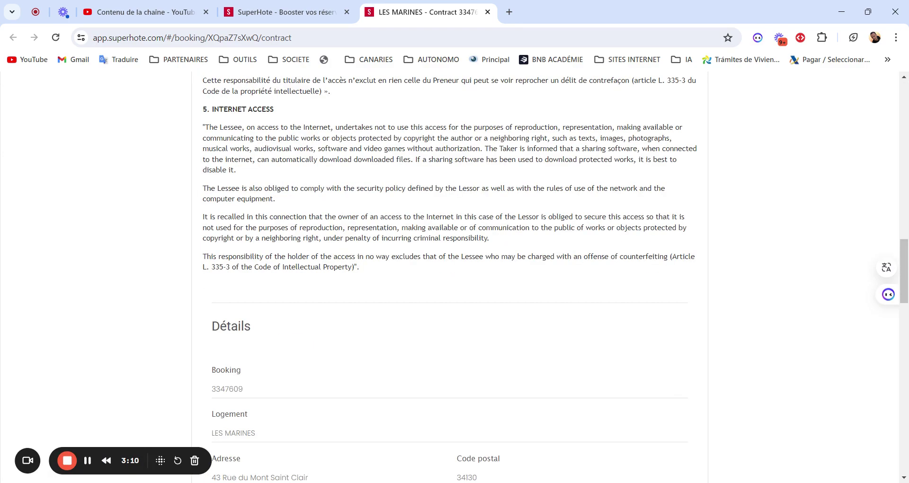
left_click_drag(907, 305, 892, 478)
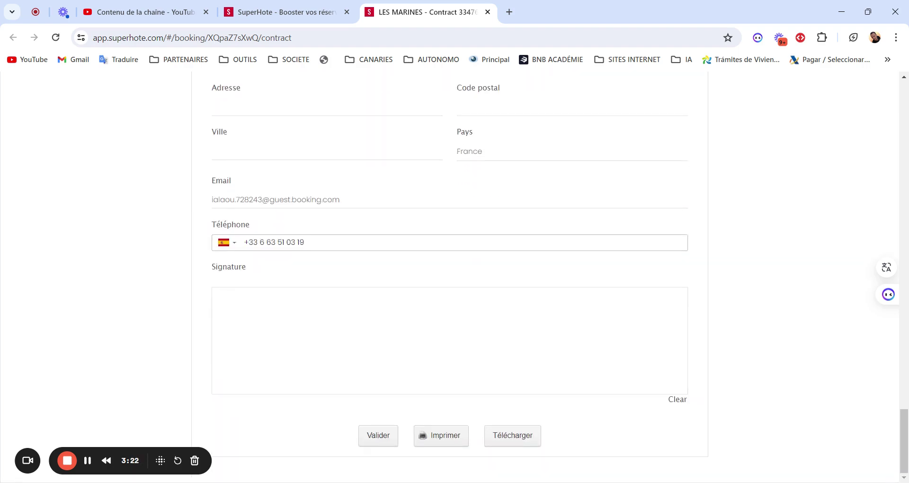
mouse_move(448, 369)
left_mouse_down()
mouse_move(457, 384)
mouse_move(392, 361)
mouse_move(466, 347)
left_mouse_up()
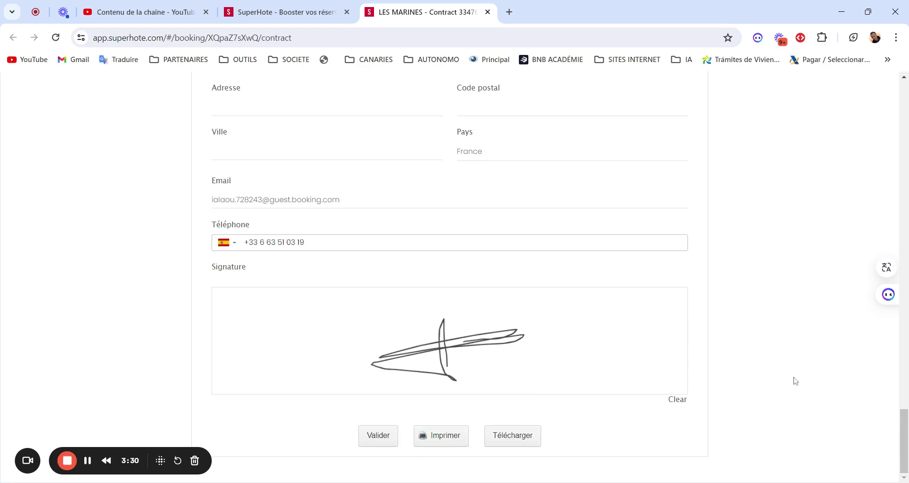
left_click_drag(905, 438, 883, 94)
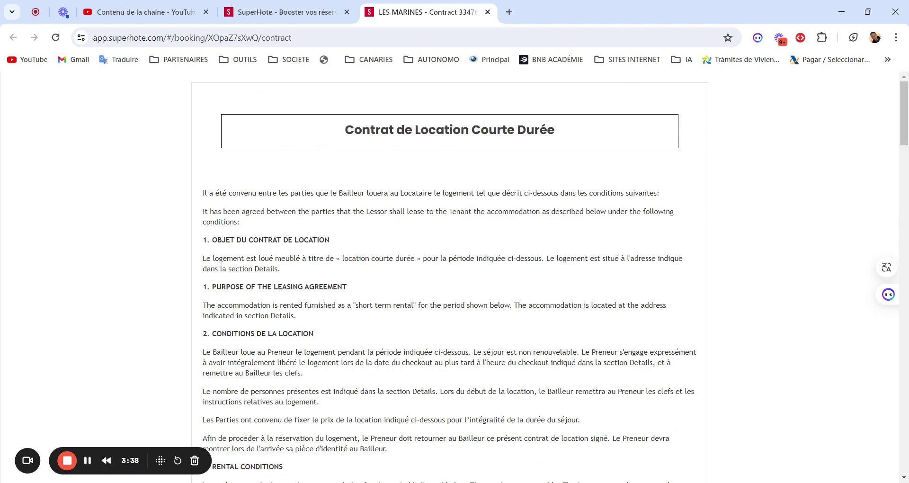
Switch back to the 'SuperHote - Booster' tab, where the contract still shows as not signed.
left_click(306, 14)
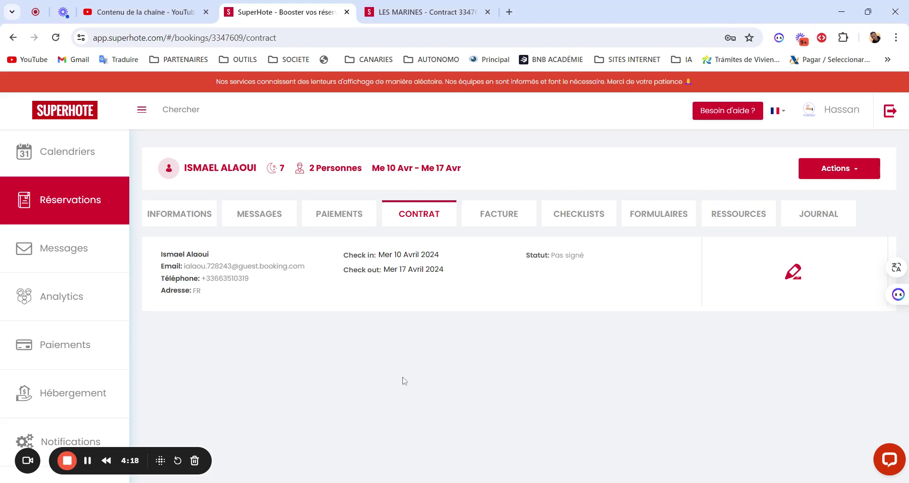
left_click(842, 114)
Go to Paramètres and select the whole Lien Moteur de réservation URL to copy.
left_click(824, 145)
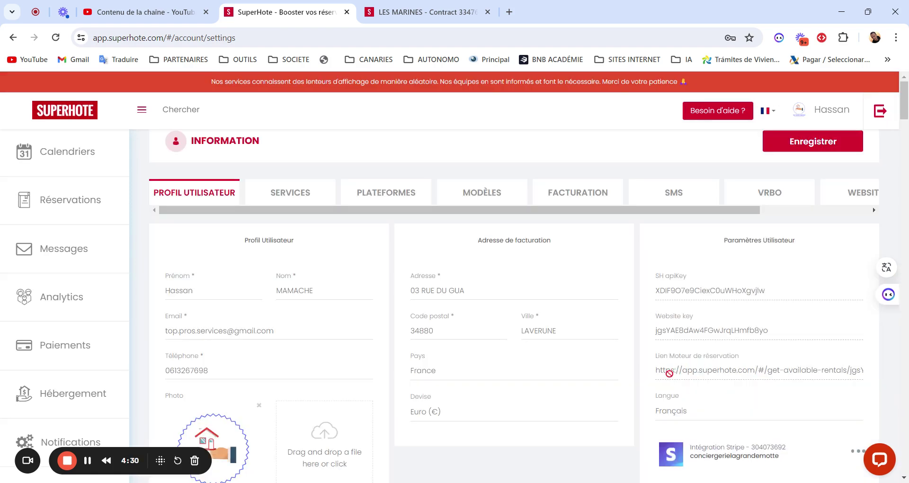
triple_click(705, 373)
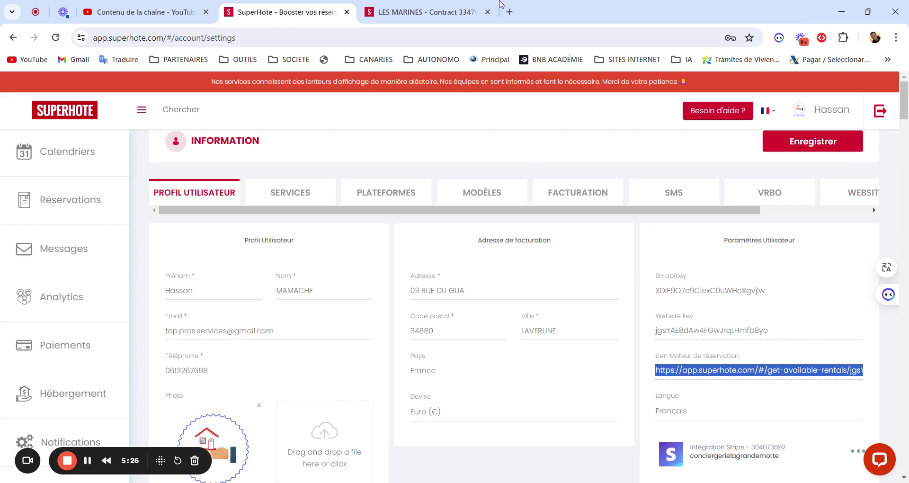
Load the copied booking-engine link in a new tab and browse the rentals, including LES MARINES from 42 €.
left_click(509, 11)
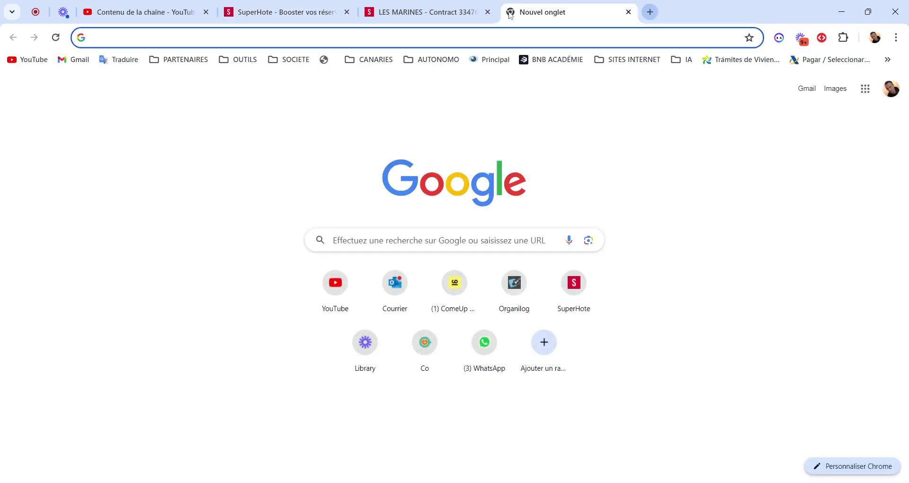
type("https://app.superhote.com/#/get-available-rentals/jgsYAE8dAw4FGwJrqLHmfb8yo")
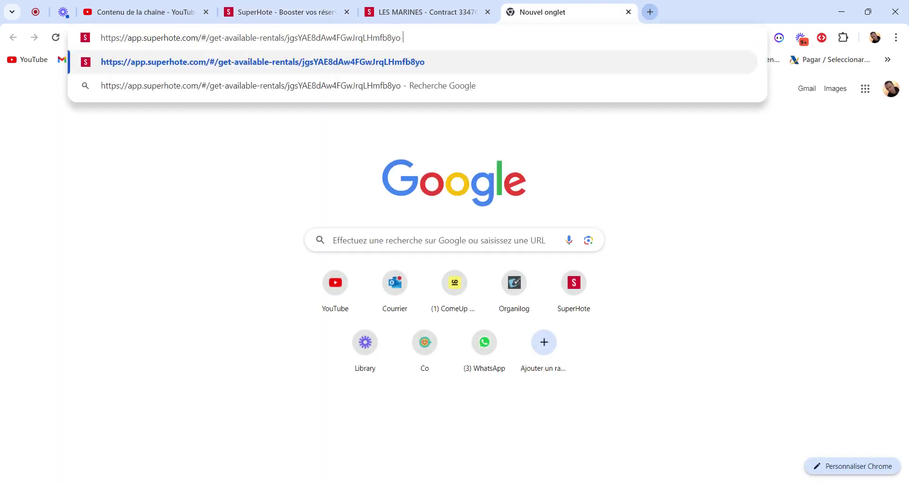
key("Return")
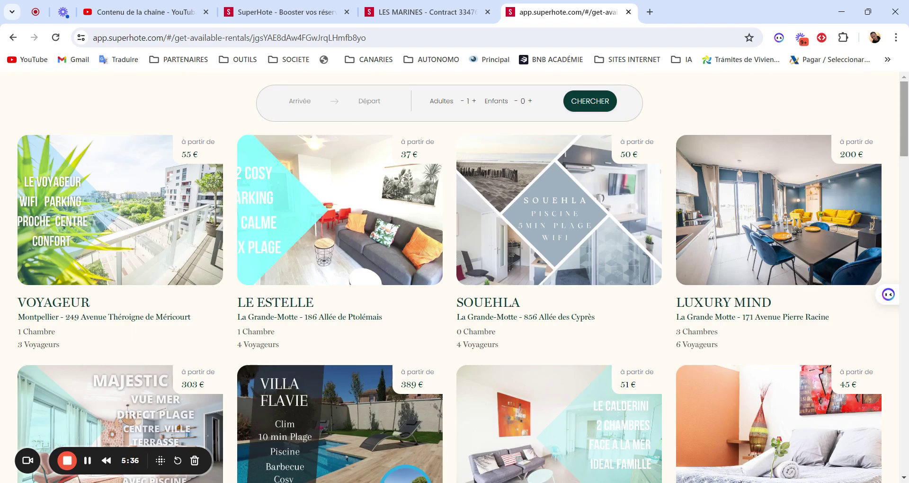
scroll(758, 142, "down", 6)
scroll(455, 277, "down", 12)
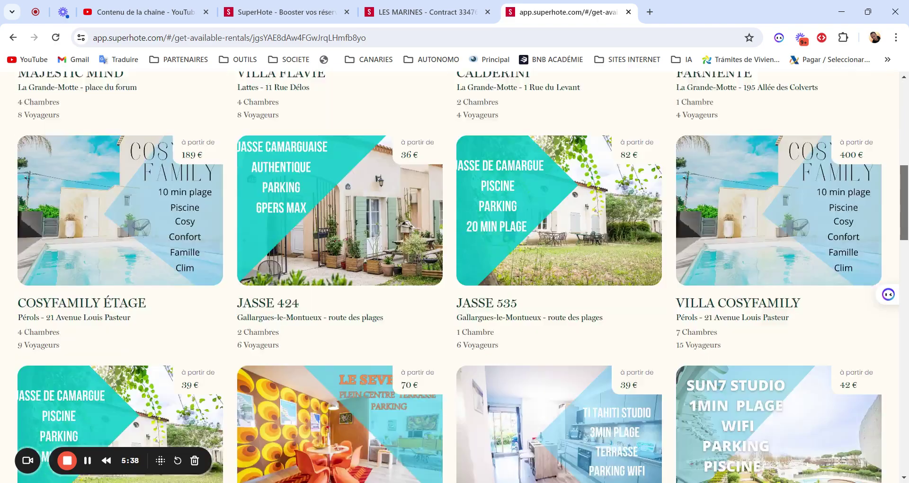
scroll(455, 277, "down", 14)
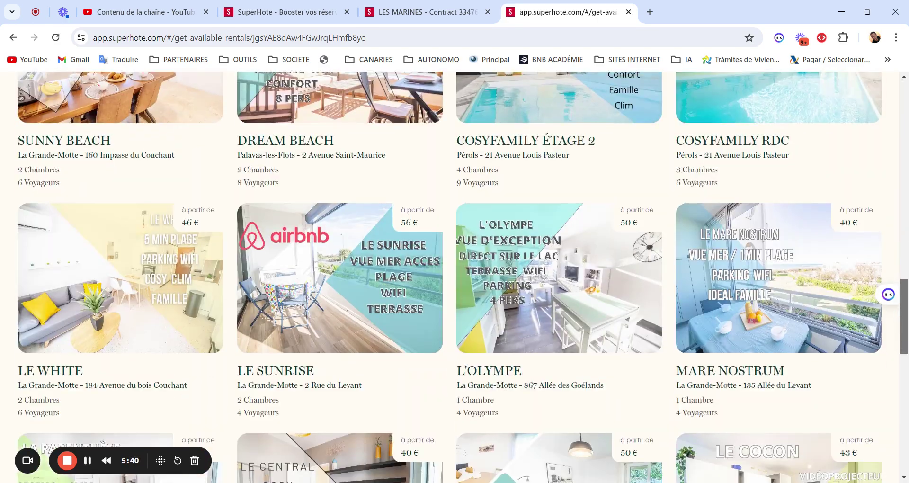
scroll(455, 277, "down", 4)
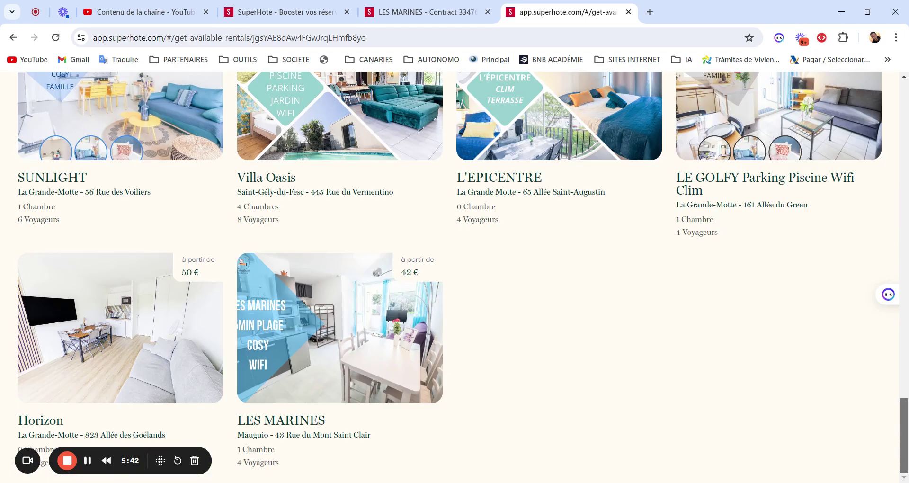
scroll(306, 108, "up", 20)
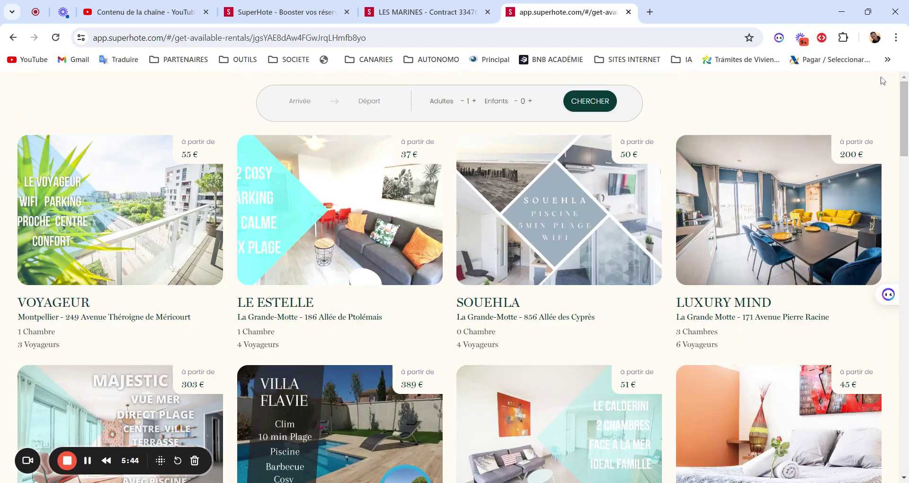
Search 26–30 April 2024 for 2 adults and review the seven available rentals.
left_click(302, 105)
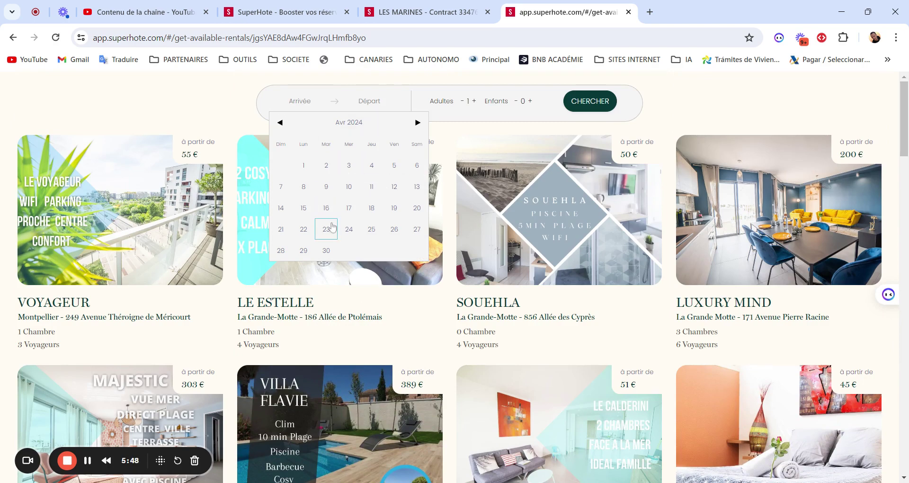
left_click(395, 229)
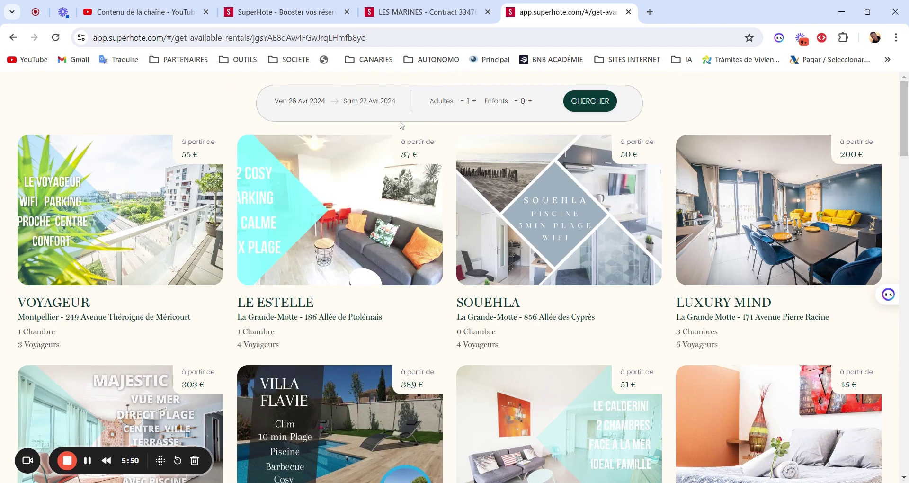
left_click(380, 101)
left_click(396, 250)
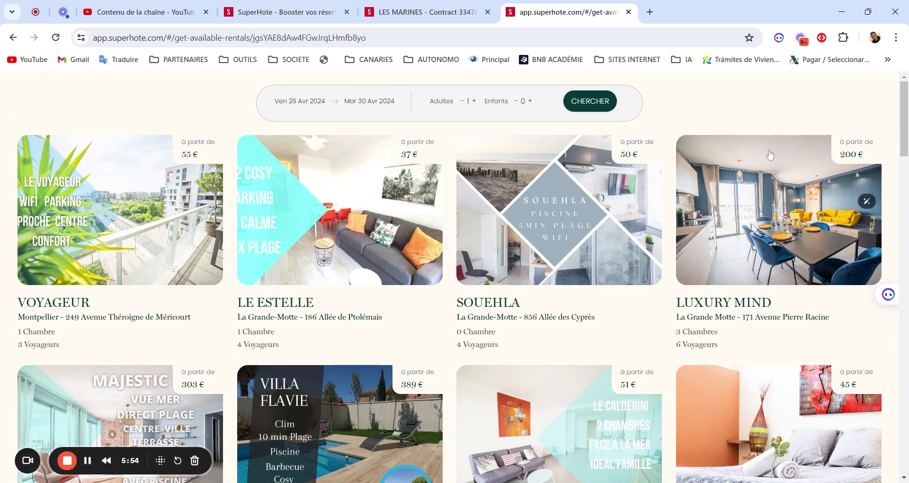
left_click(475, 102)
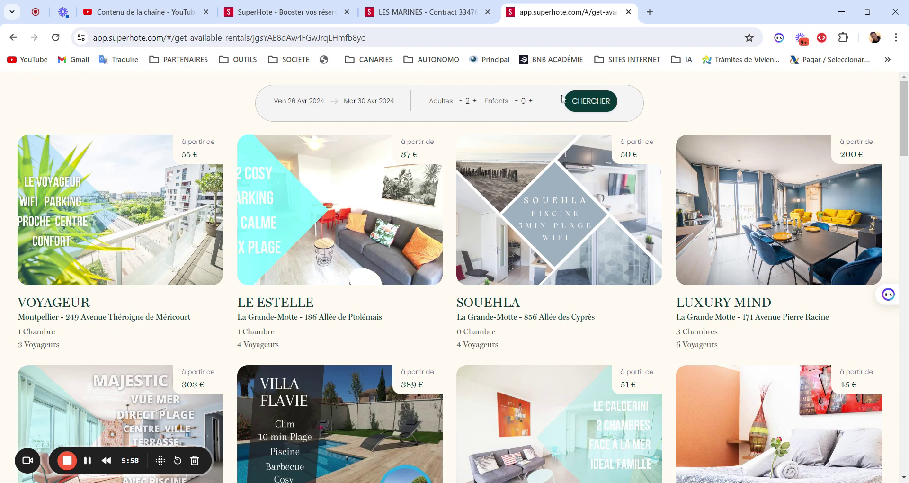
left_click(593, 103)
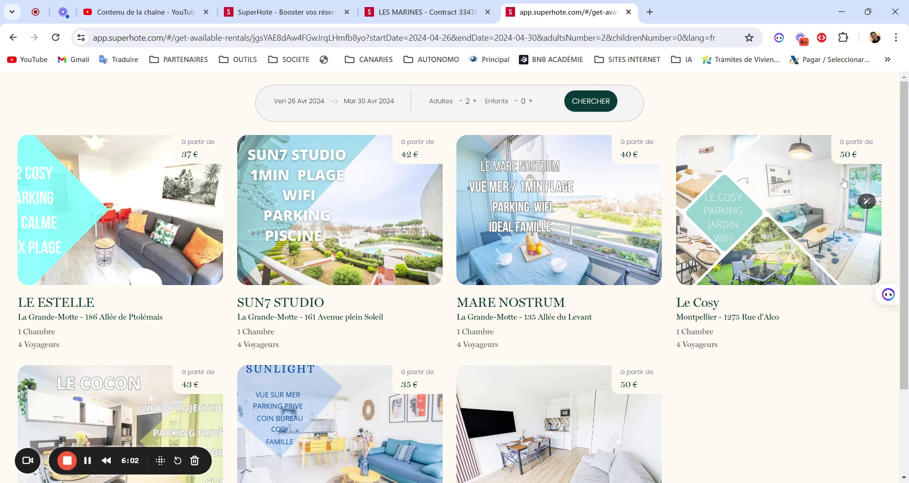
scroll(867, 201, "down", 2)
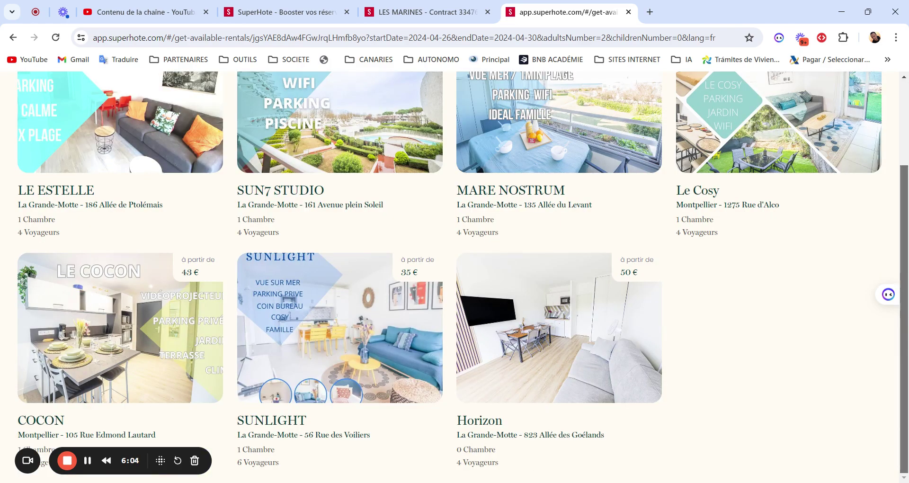
scroll(905, 258, "up", 2)
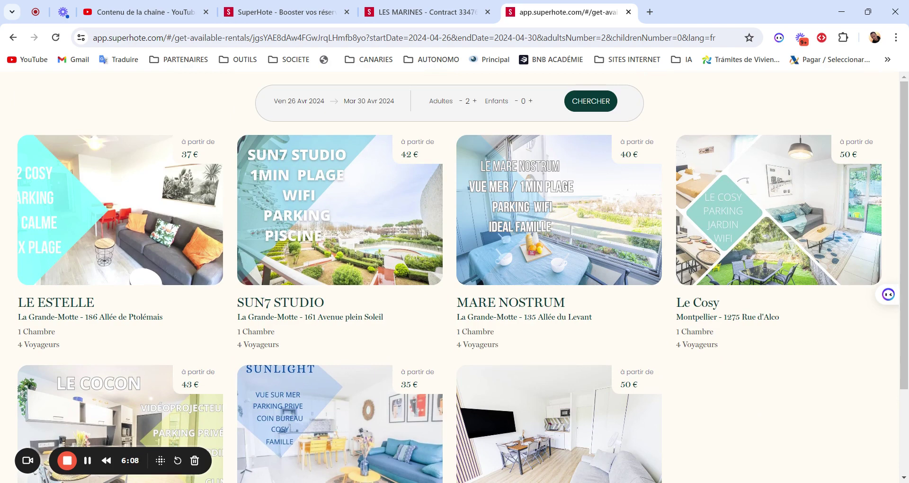
Open the LE COCON listing and cycle through its photo carousel.
left_click(138, 402)
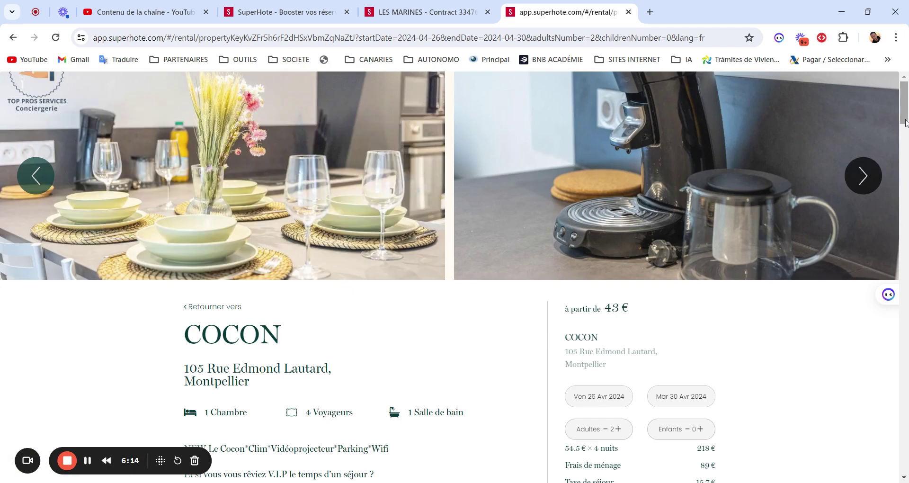
scroll(895, 145, "down", 4)
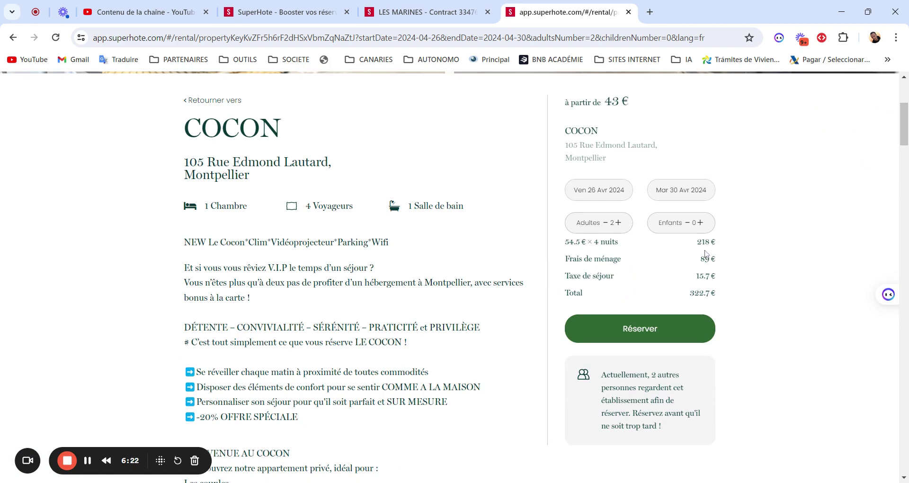
left_click_drag(903, 114, 904, 94)
left_click(864, 176)
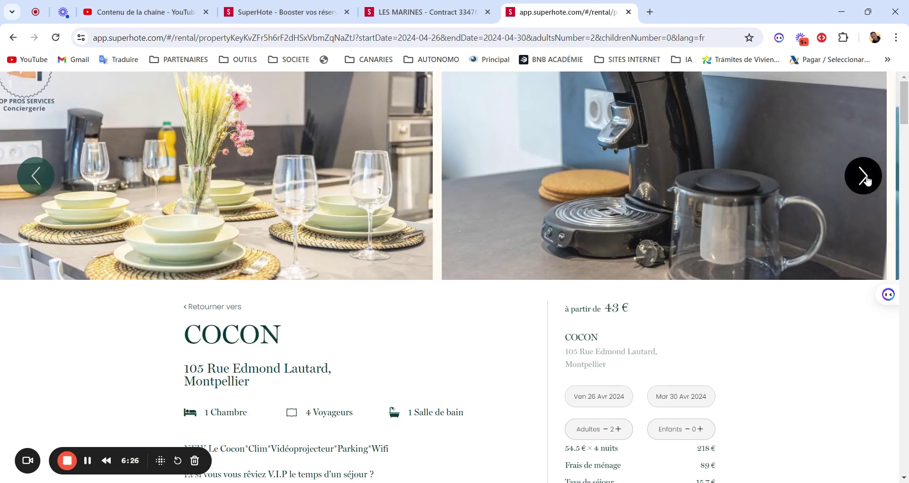
left_click(863, 176)
left_click(864, 176)
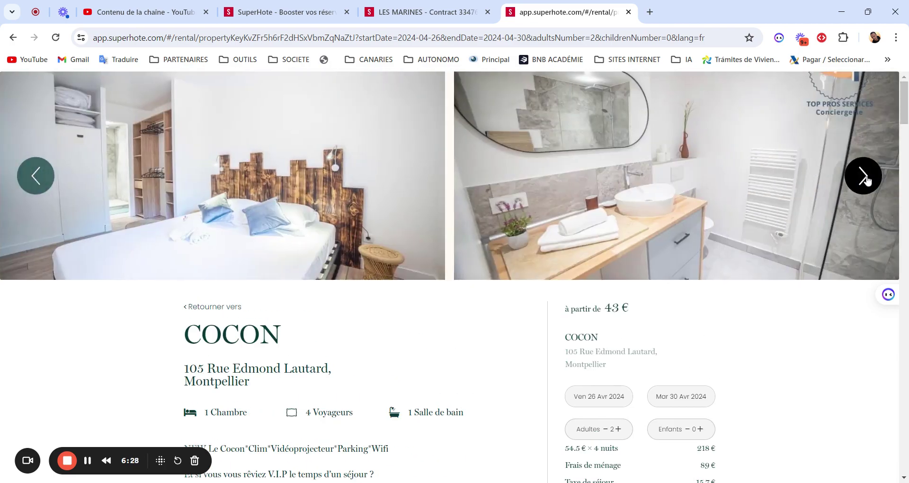
left_click(863, 176)
left_click(864, 176)
left_click(864, 176)
left_click(863, 177)
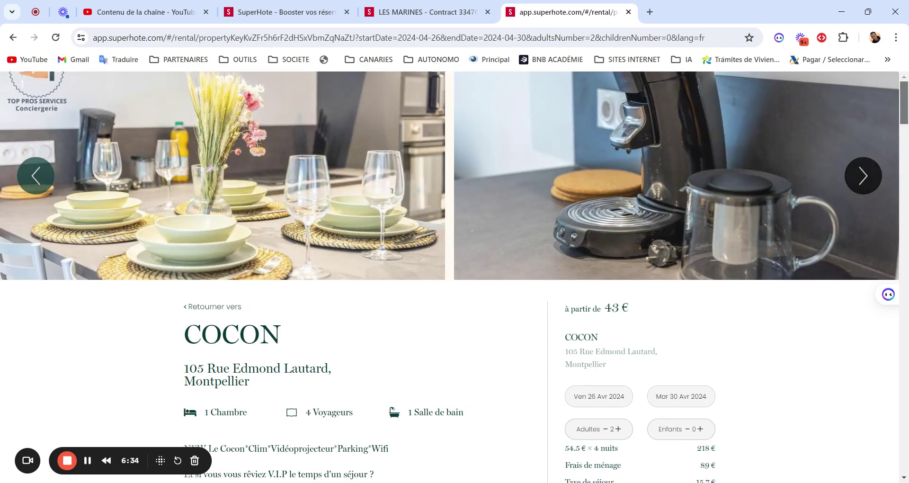
Scroll through COCON's description, location map and house rules.
scroll(890, 174, "down", 10)
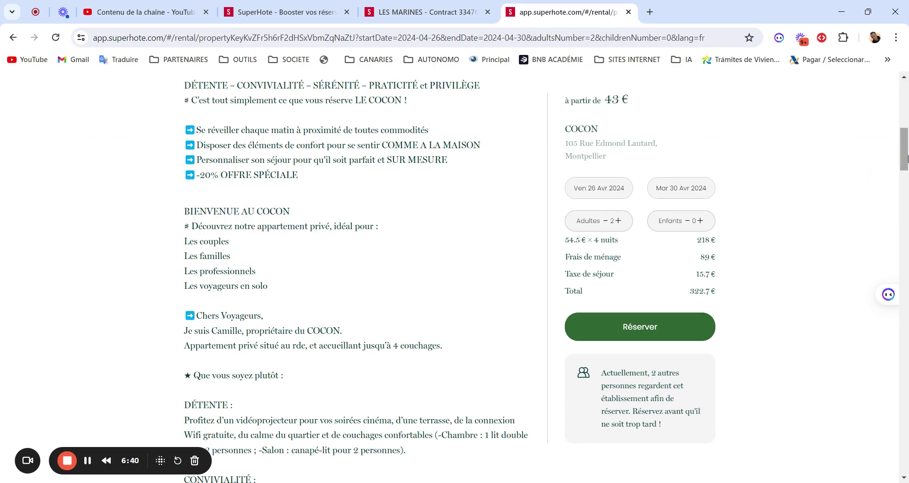
left_click_drag(904, 158, 878, 364)
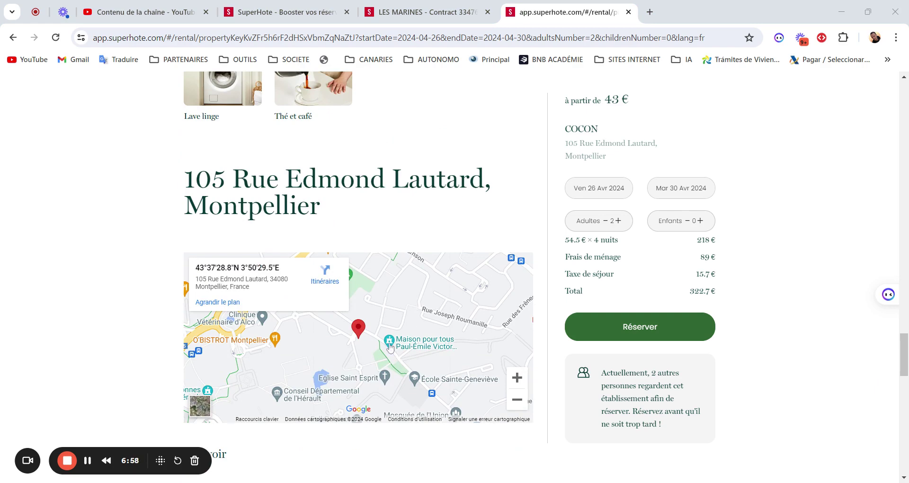
left_click_drag(903, 355, 903, 412)
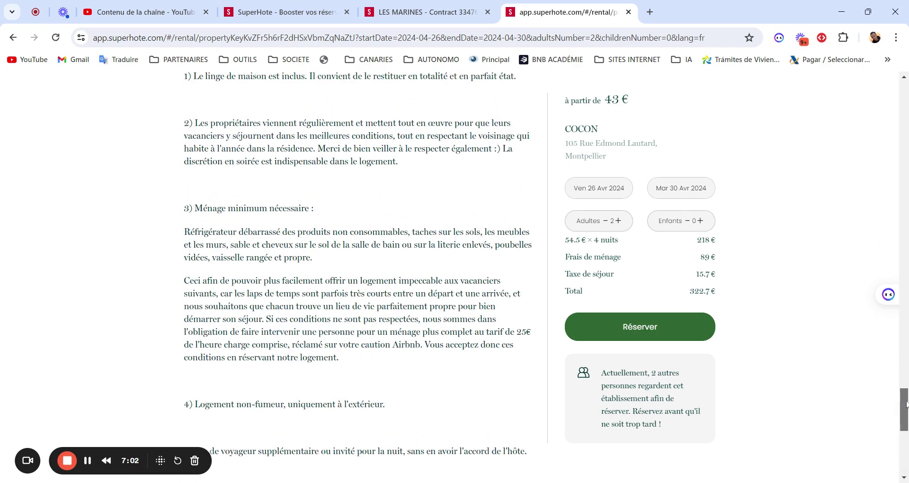
Start a COCON booking via Réserver and review the form up to Informations voyageur, totalling 322.70 €.
left_click(649, 331)
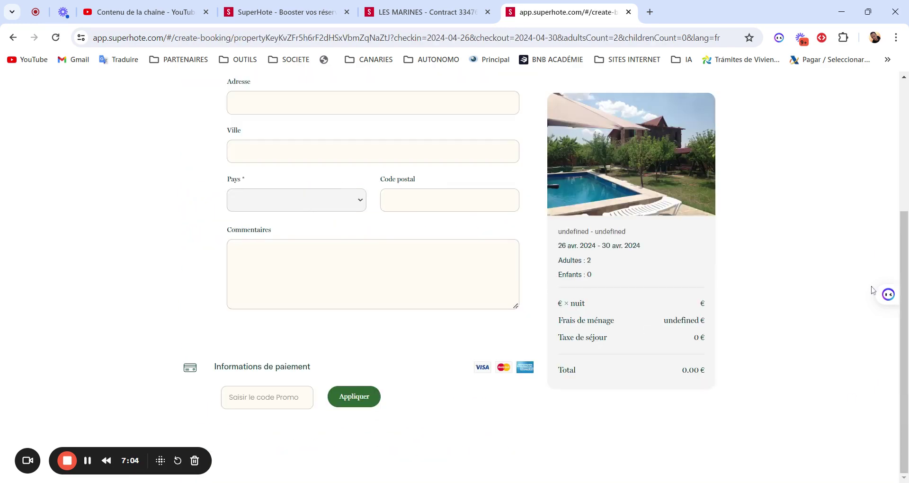
left_click_drag(904, 259, 906, 284)
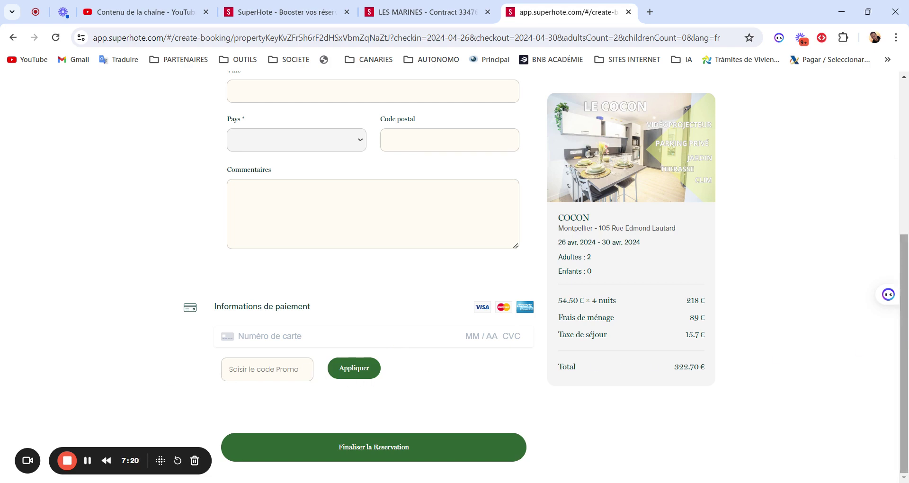
left_click_drag(905, 345, 901, 102)
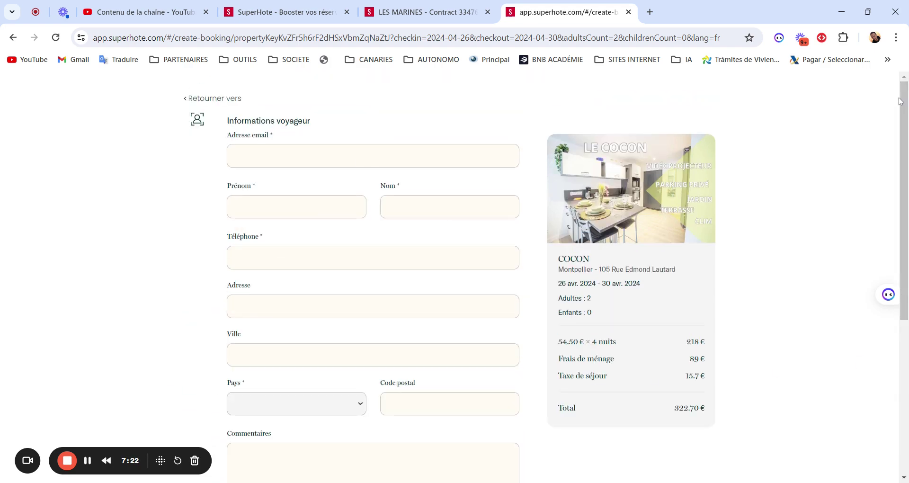
Check the LES MARINES - Contract tab, then return to account settings and scroll its sections.
left_click(445, 15)
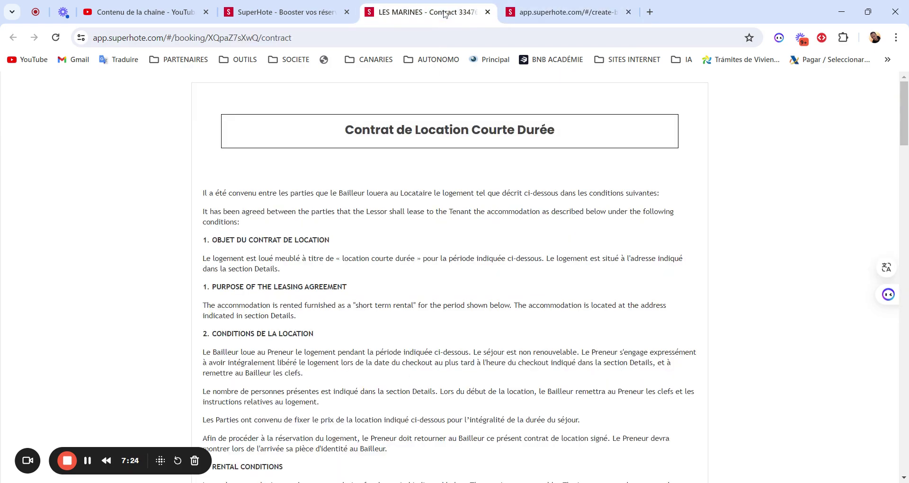
left_click(292, 12)
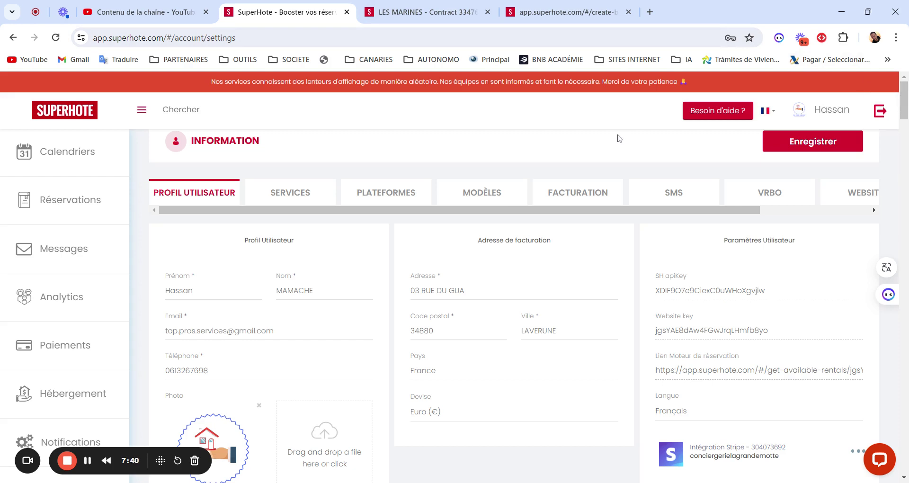
scroll(905, 118, "down", 2)
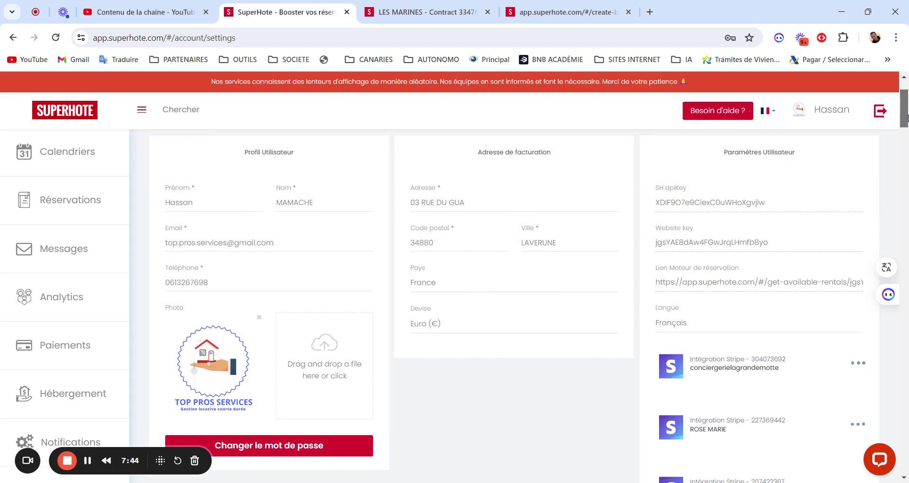
scroll(907, 95, "up", 2)
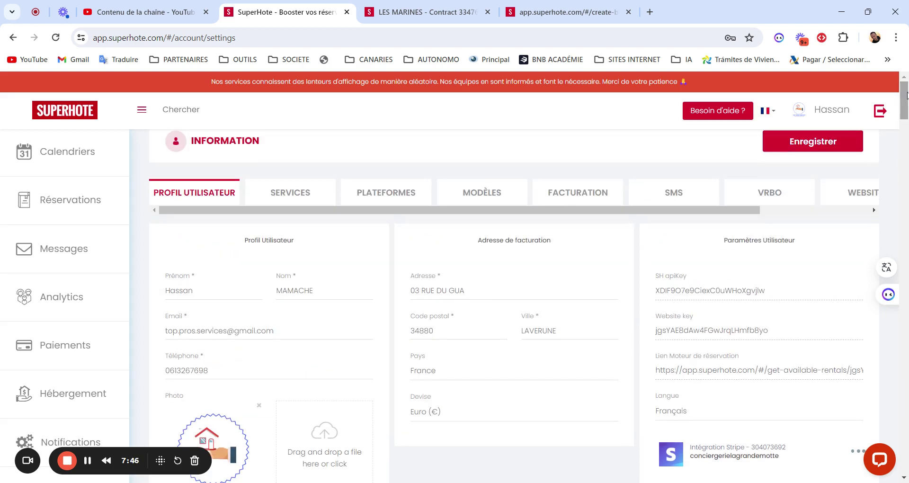